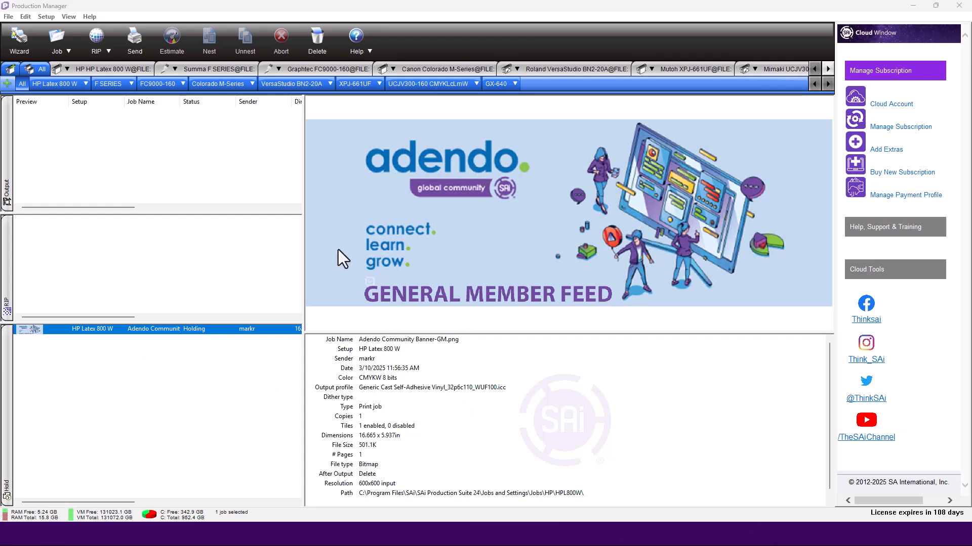
Open the properties of the held Adendo Community Banner job in a maximized window and show its transparency and texture pattern settings
{"action": "double_click", "coordinate": [158, 329]}
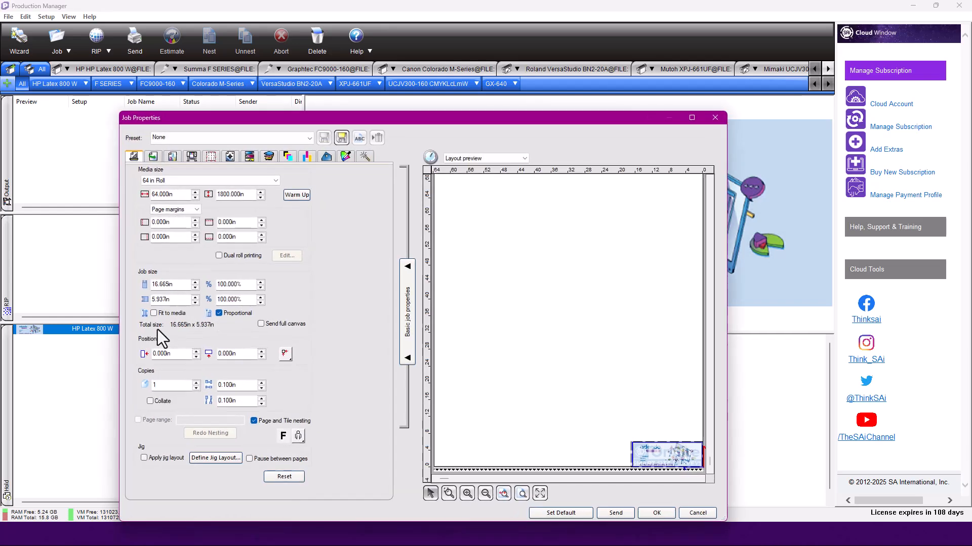
{"action": "double_click", "coordinate": [488, 119]}
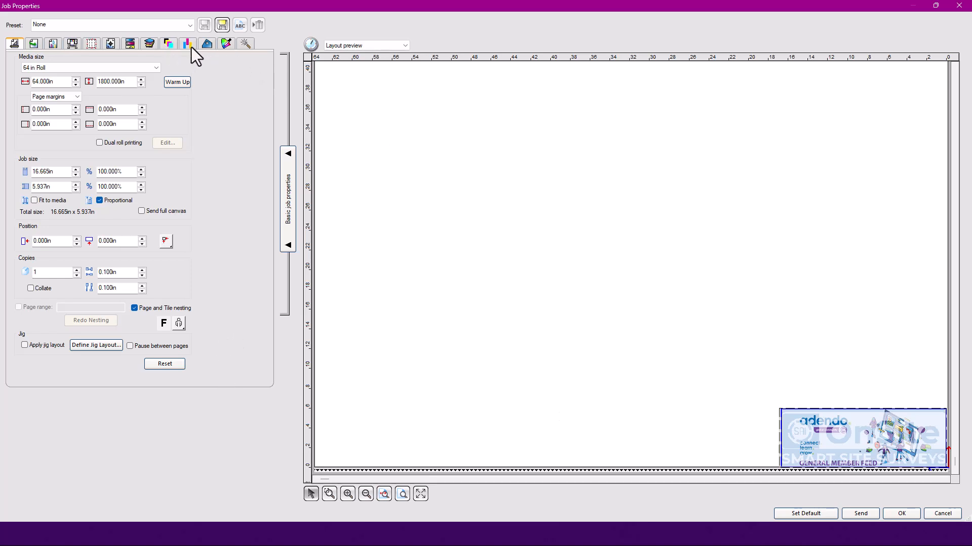
{"action": "left_click", "coordinate": [246, 43]}
{"action": "left_click", "coordinate": [89, 217]}
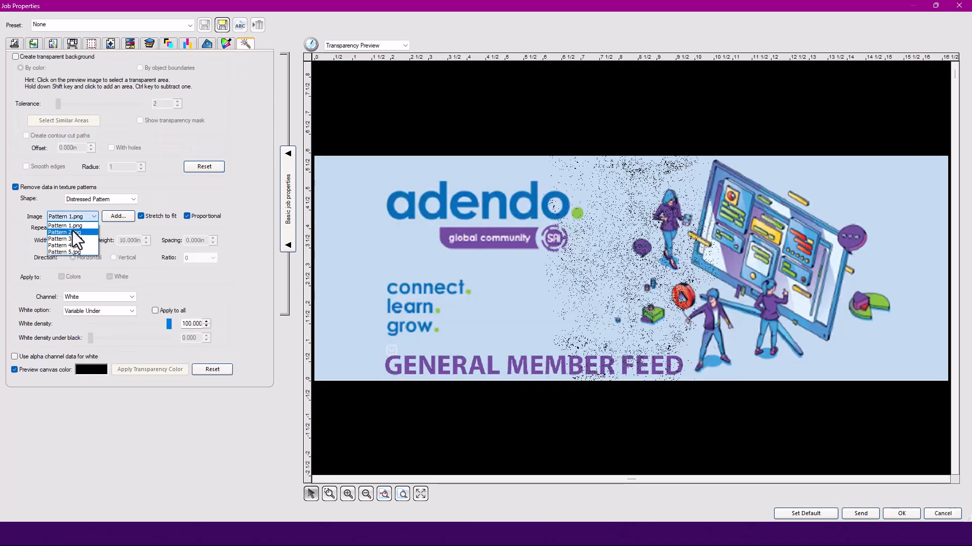
{"action": "left_click", "coordinate": [109, 200]}
{"action": "left_click", "coordinate": [108, 200]}
{"action": "left_click", "coordinate": [13, 190]}
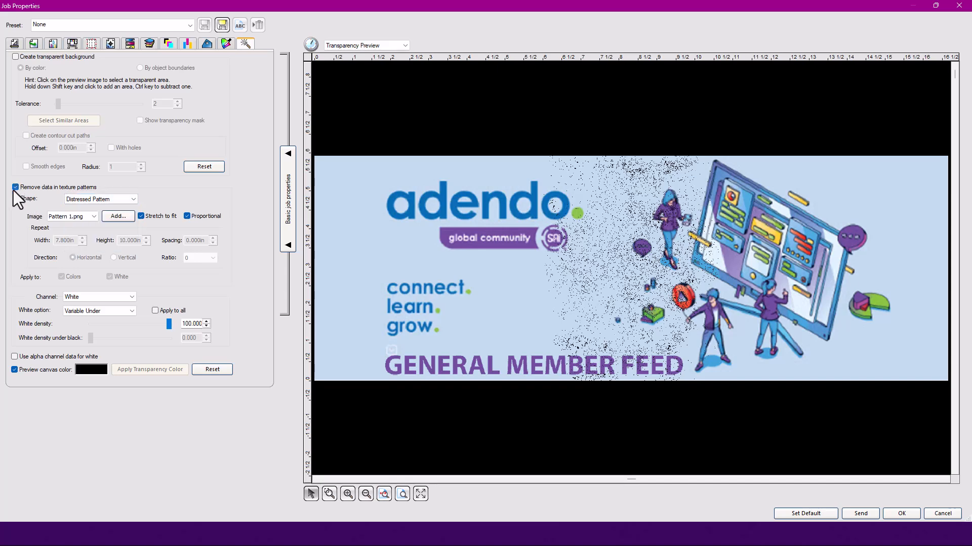
{"action": "left_click", "coordinate": [16, 188]}
{"action": "left_click", "coordinate": [35, 189]}
Try the Circles and Dashed Lines texture shapes on the banner and set the shape back to Distressed Pattern
{"action": "left_click", "coordinate": [97, 202]}
{"action": "left_click", "coordinate": [93, 213]}
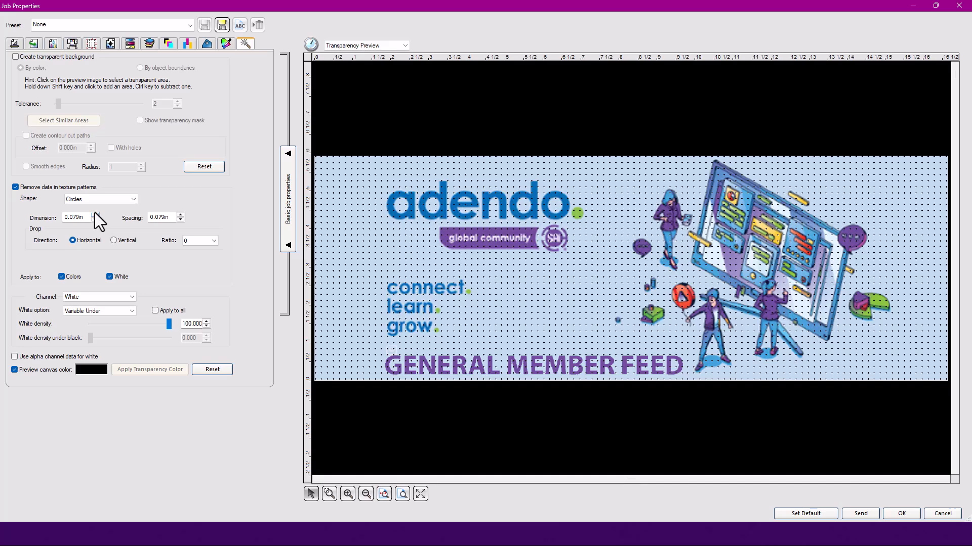
{"action": "left_click", "coordinate": [112, 198]}
{"action": "left_click", "coordinate": [107, 218]}
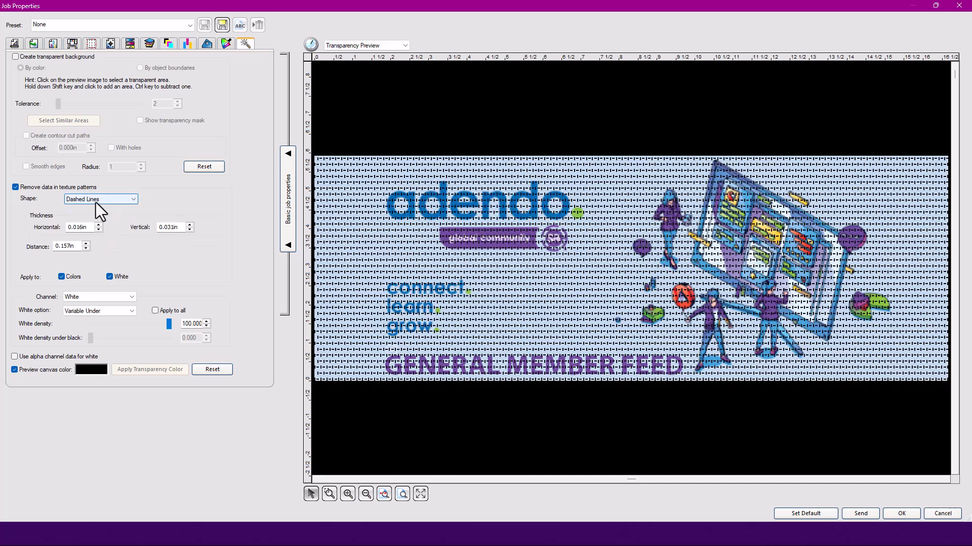
{"action": "left_click", "coordinate": [131, 197]}
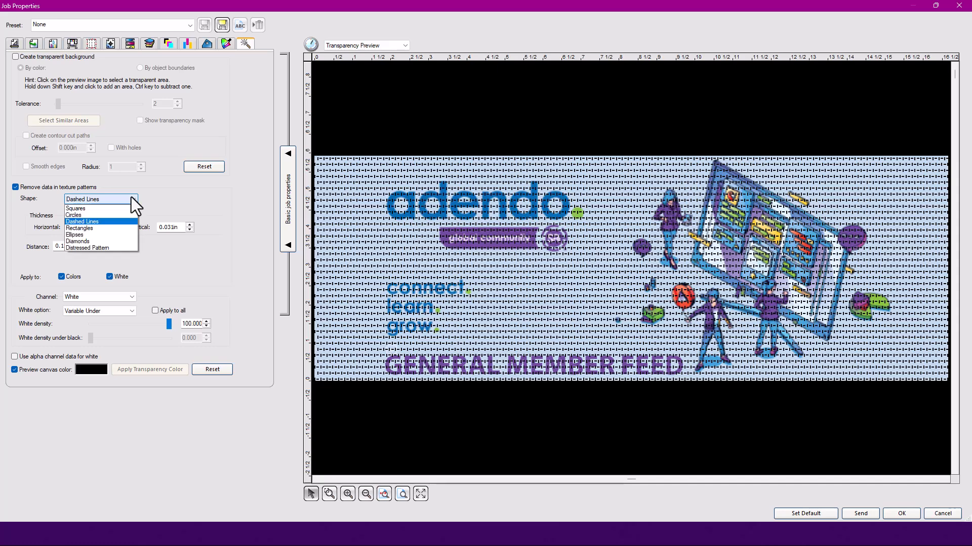
{"action": "left_click", "coordinate": [85, 247]}
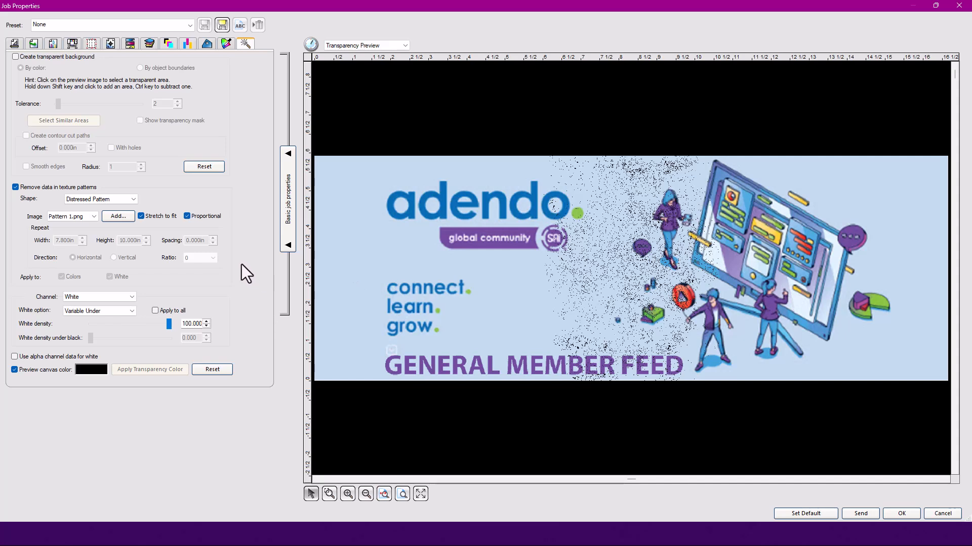
Try the distressed images Pattern 2.jpg, Pattern 4.jpg and Pattern 5.jpg, and turn off Stretch to fit and Proportional
{"action": "left_click", "coordinate": [90, 218]}
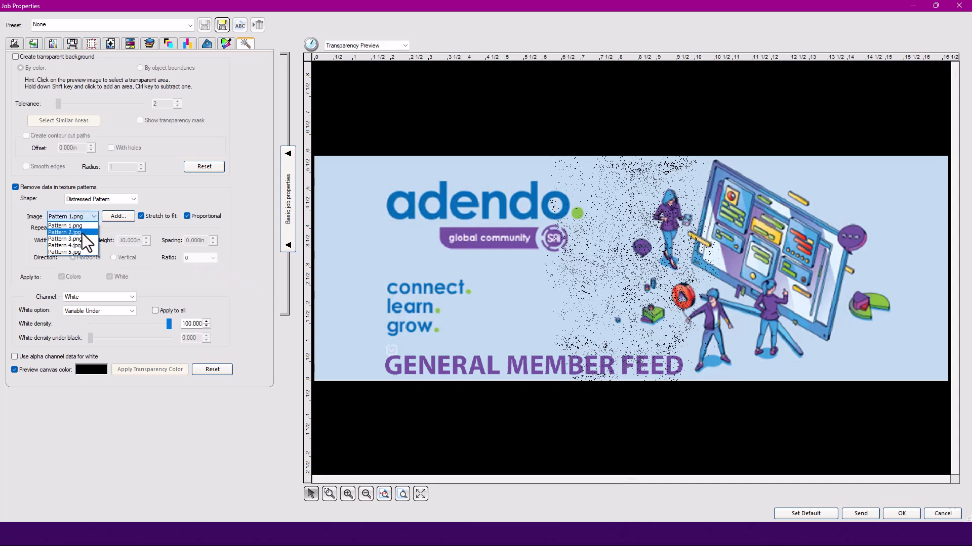
{"action": "left_click", "coordinate": [82, 232]}
{"action": "left_click", "coordinate": [93, 216]}
{"action": "left_click", "coordinate": [83, 244]}
{"action": "left_click", "coordinate": [90, 219]}
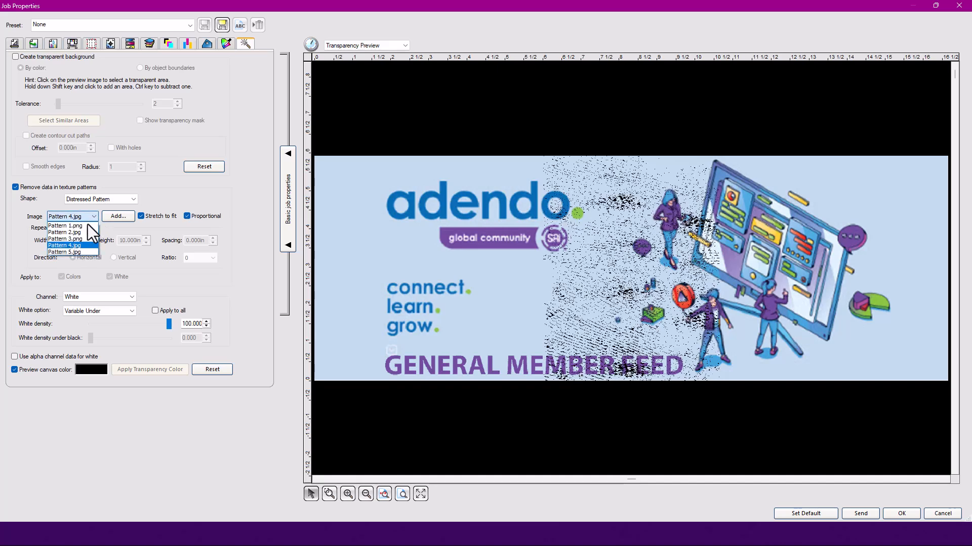
{"action": "left_click", "coordinate": [81, 251]}
{"action": "left_click", "coordinate": [141, 216]}
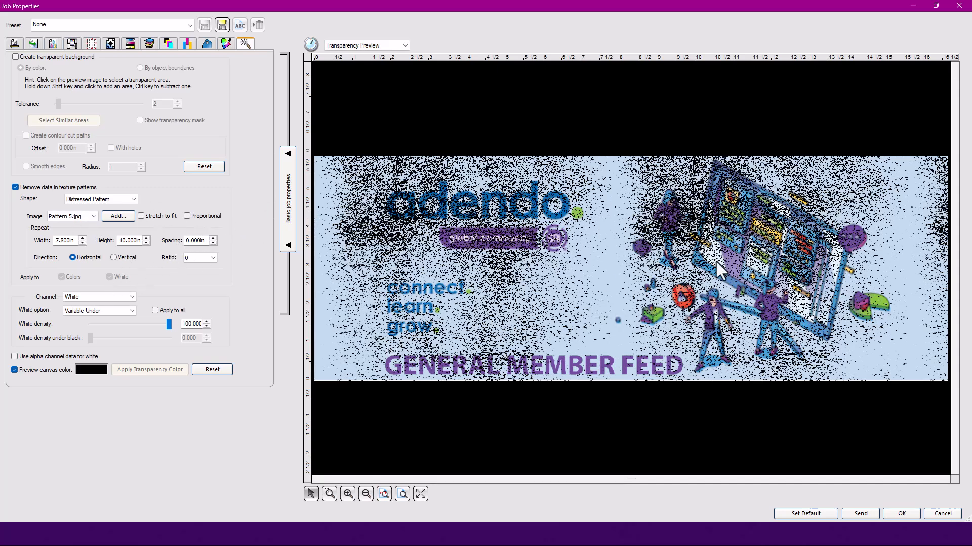
Add the Haltone-Wave1 image from the Downloads folder as a custom distressed pattern
{"action": "left_click", "coordinate": [118, 216]}
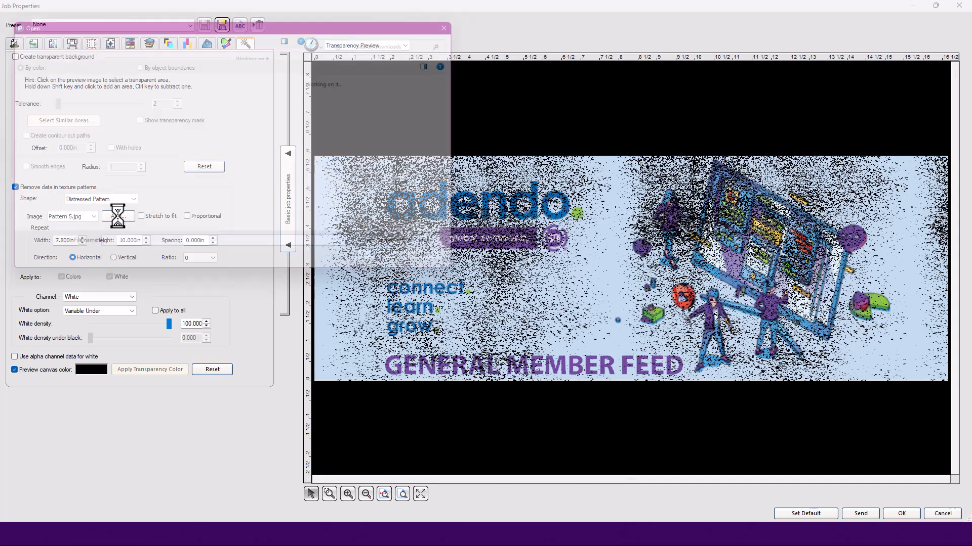
{"action": "left_click_drag", "start_coordinate": [190, 100], "coordinate": [600, 58]}
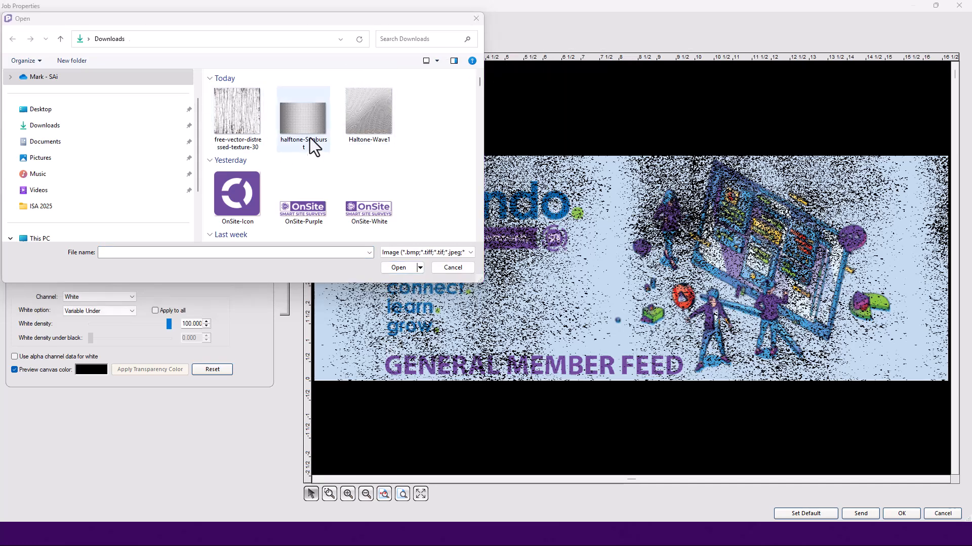
{"action": "left_click", "coordinate": [372, 105]}
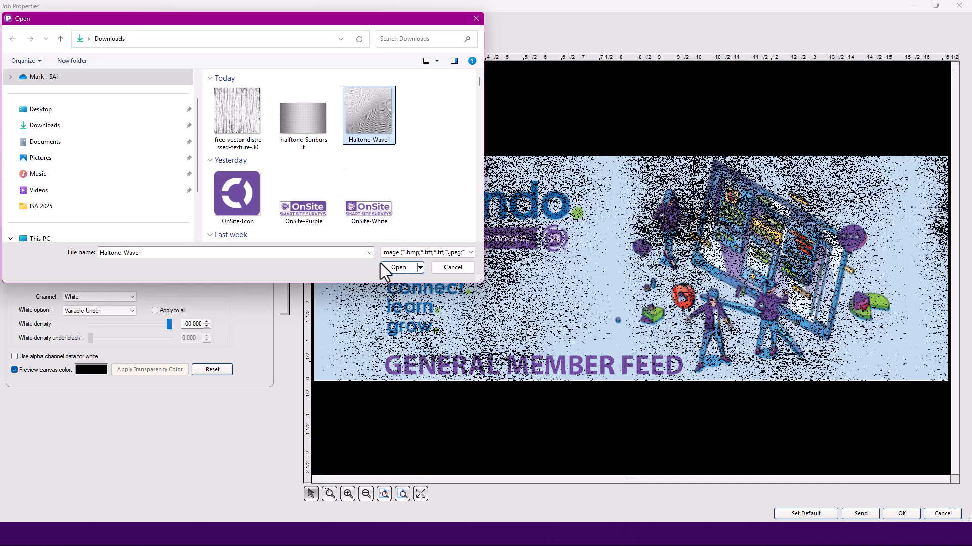
{"action": "left_click", "coordinate": [394, 267]}
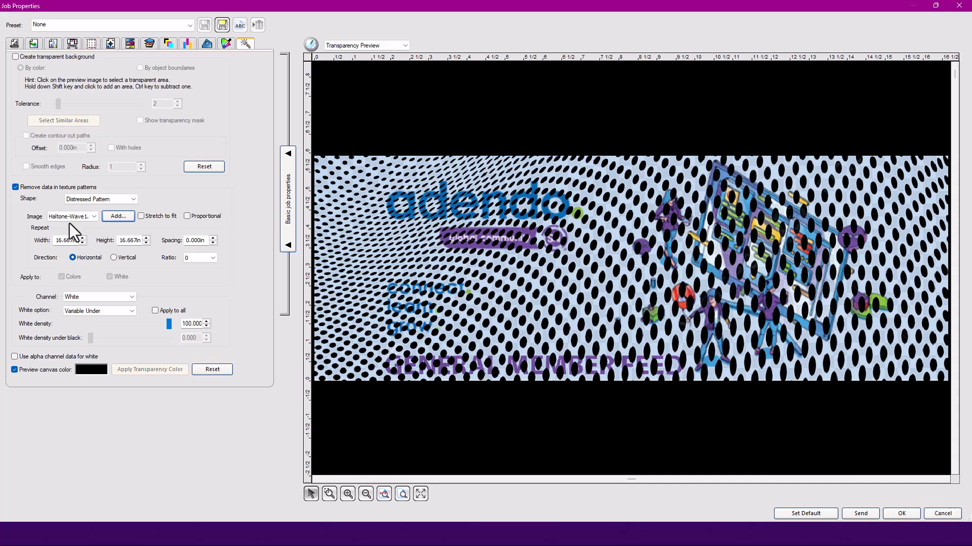
Add the free-vector-distressed-texture-30 image as the distressed pattern and stretch it to fit the banner
{"action": "left_click", "coordinate": [120, 219]}
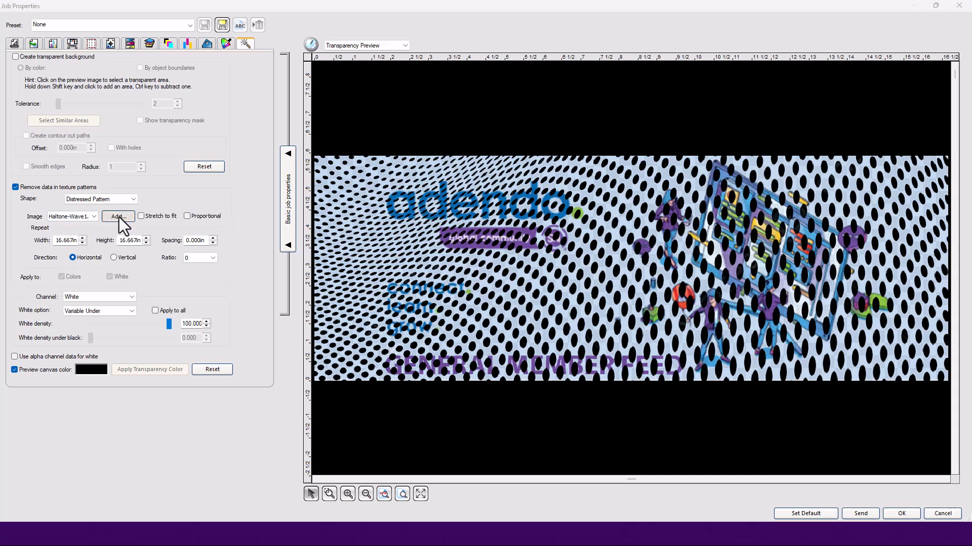
{"action": "double_click", "coordinate": [244, 111]}
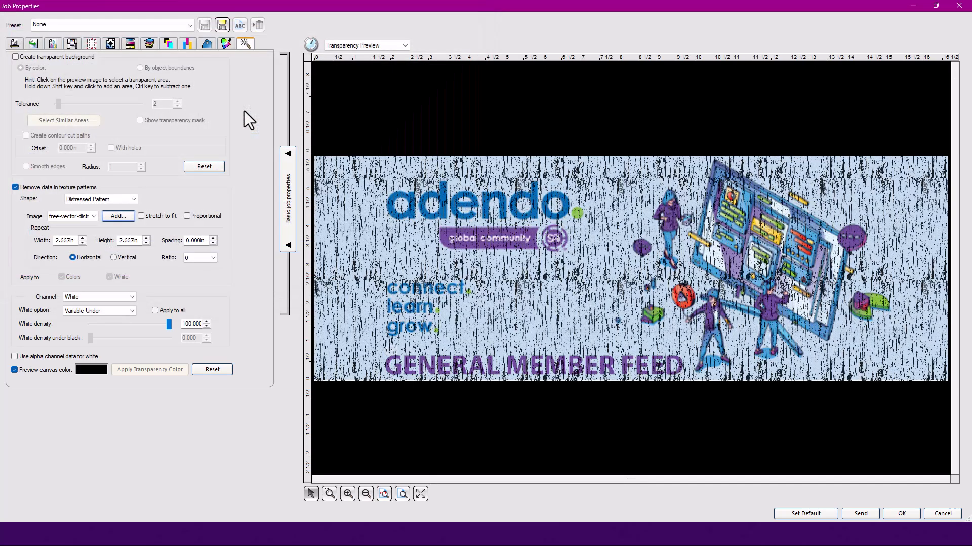
{"action": "left_click", "coordinate": [141, 216]}
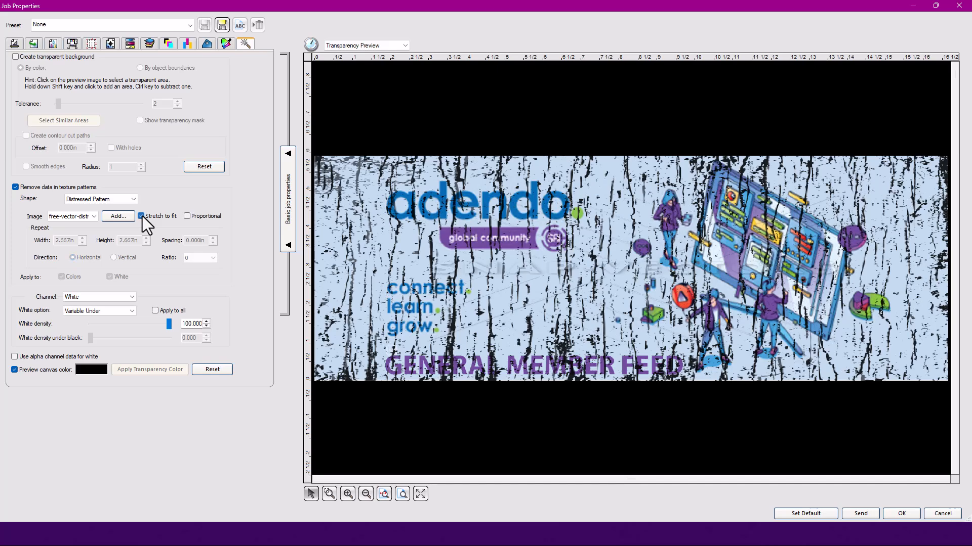
Add the halftone-Sunburst image as the distressed pattern and compare it with Stretch to fit off and on, leaving it on
{"action": "left_click", "coordinate": [116, 220]}
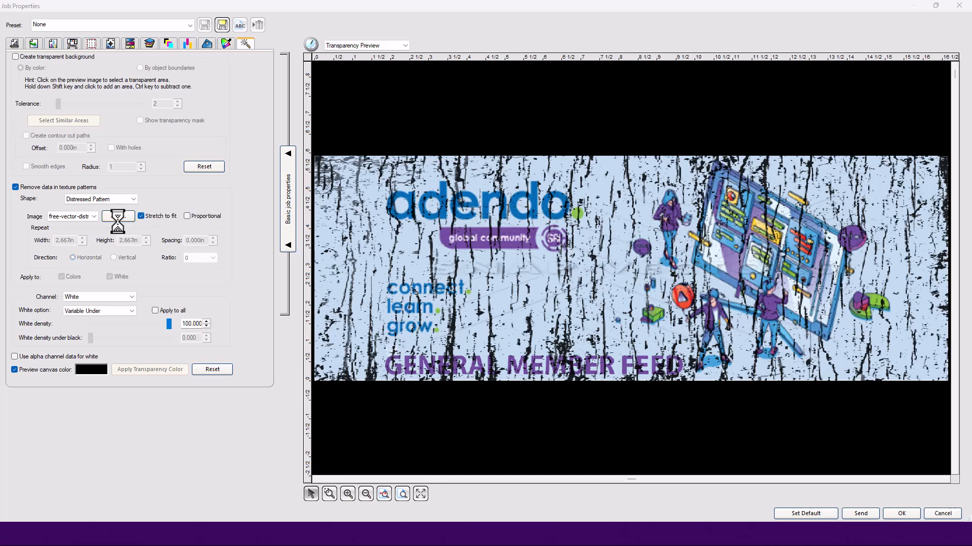
{"action": "left_click", "coordinate": [300, 115]}
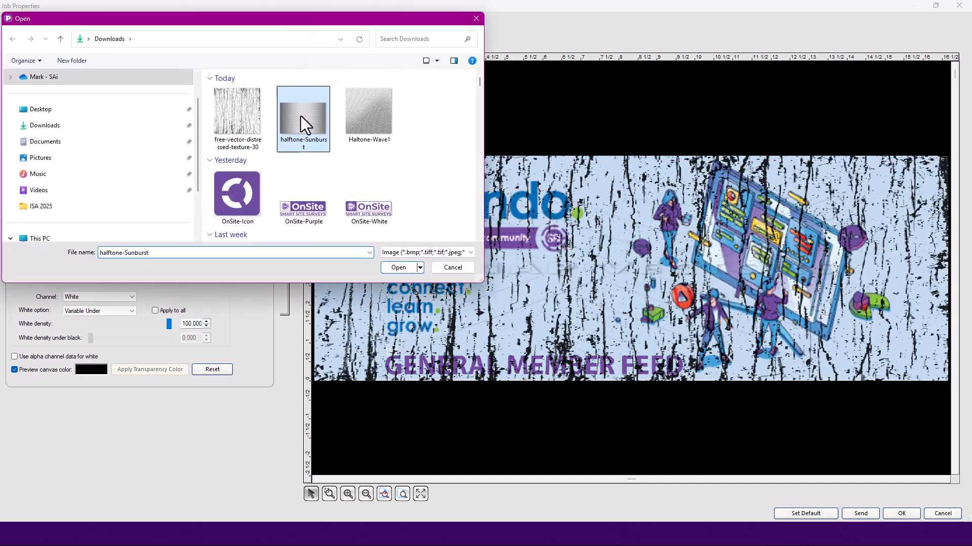
{"action": "left_click", "coordinate": [412, 270]}
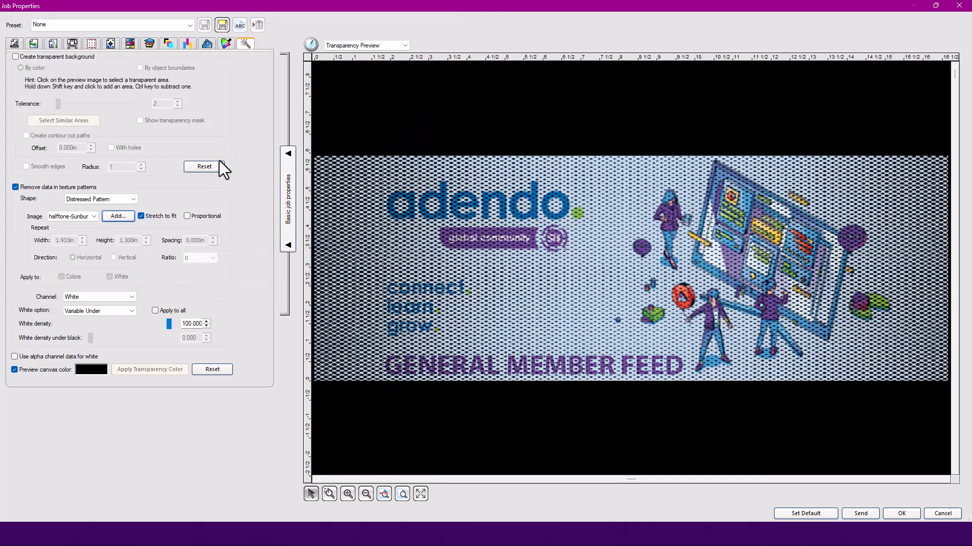
{"action": "left_click", "coordinate": [144, 214]}
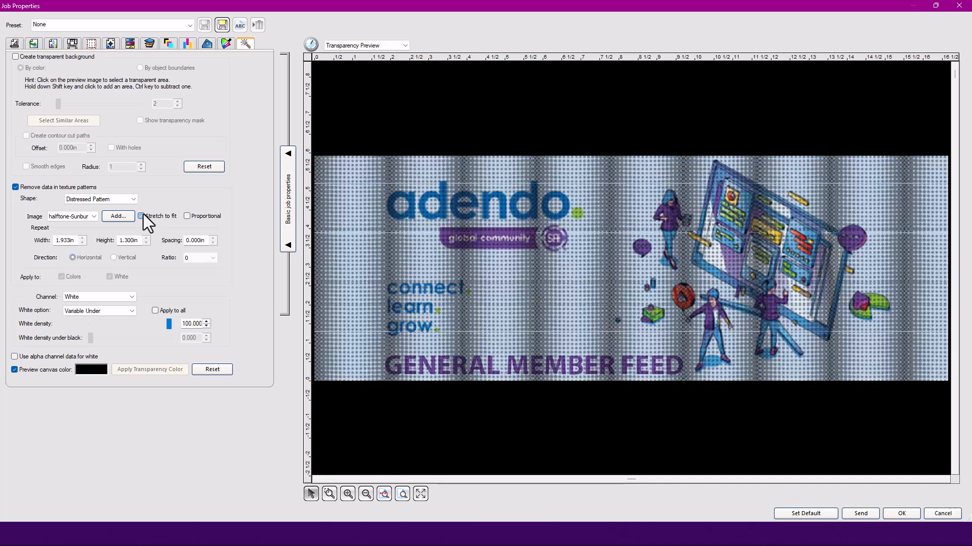
{"action": "left_click", "coordinate": [142, 215]}
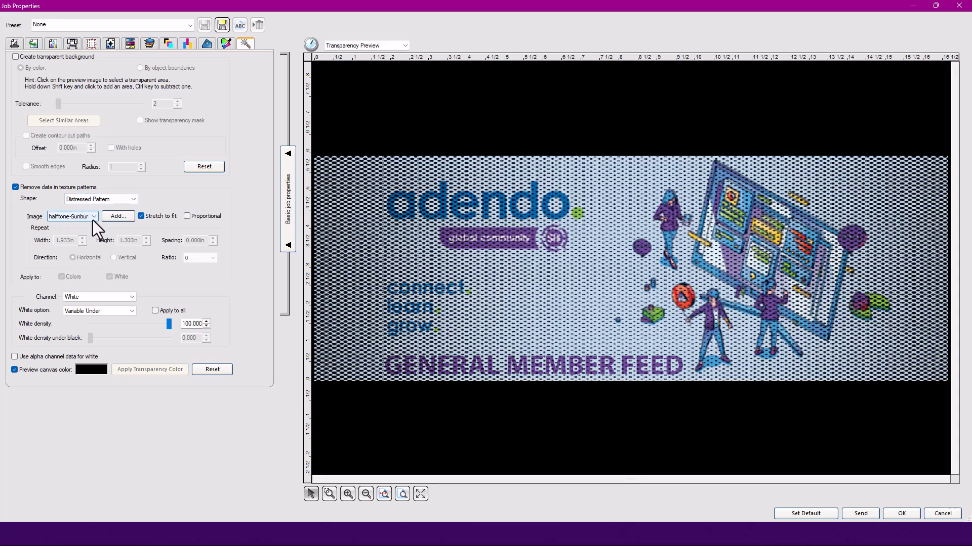
Add the Flux_Dev_Create_a_vibrant_12x12_inch_seamless_tile image from the Downloads folder as the distressed pattern
{"action": "left_click", "coordinate": [119, 216]}
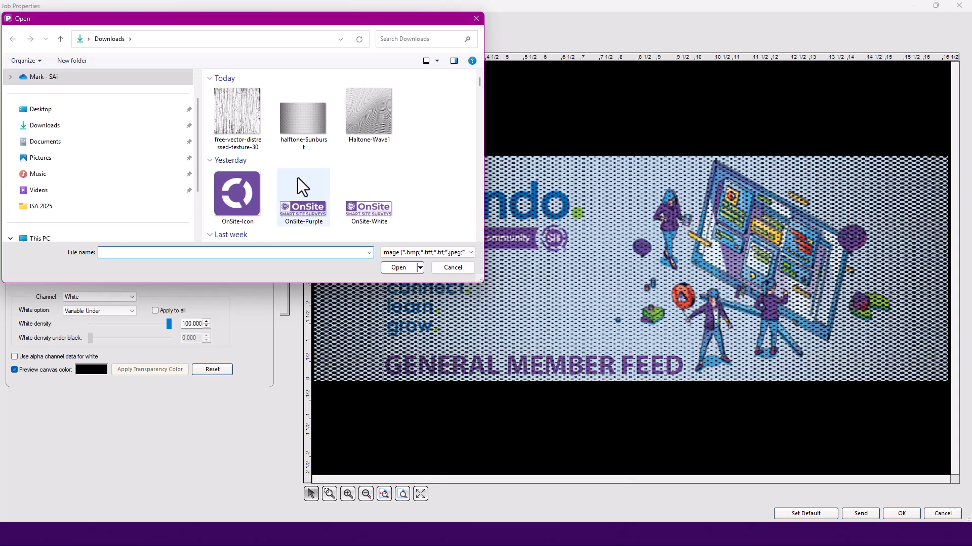
{"action": "scroll", "coordinate": [296, 180], "scroll_direction": "down", "scroll_amount": 5}
{"action": "scroll", "coordinate": [282, 172], "scroll_direction": "up", "scroll_amount": 2}
{"action": "scroll", "coordinate": [241, 203], "scroll_direction": "down", "scroll_amount": 5}
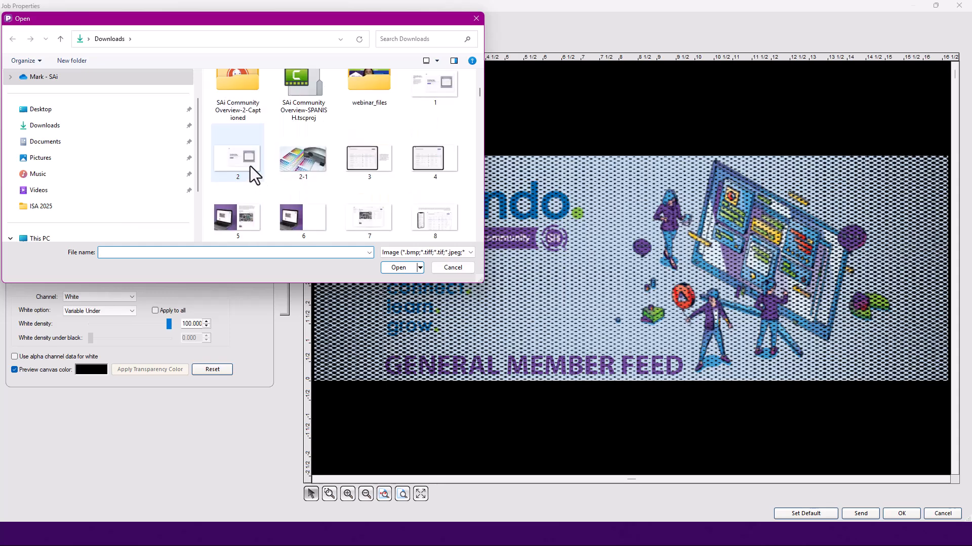
{"action": "scroll", "coordinate": [250, 166], "scroll_direction": "down", "scroll_amount": 3}
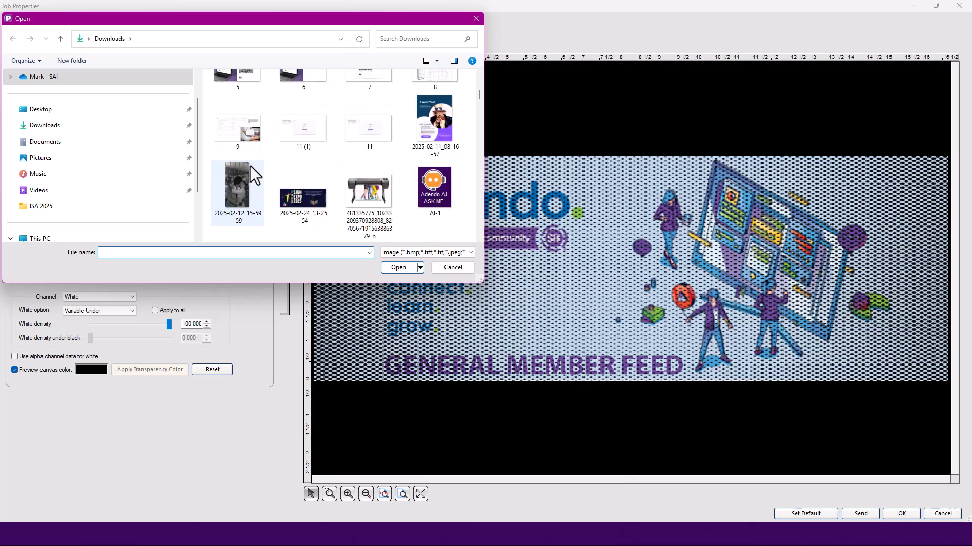
{"action": "scroll", "coordinate": [269, 141], "scroll_direction": "down", "scroll_amount": 4}
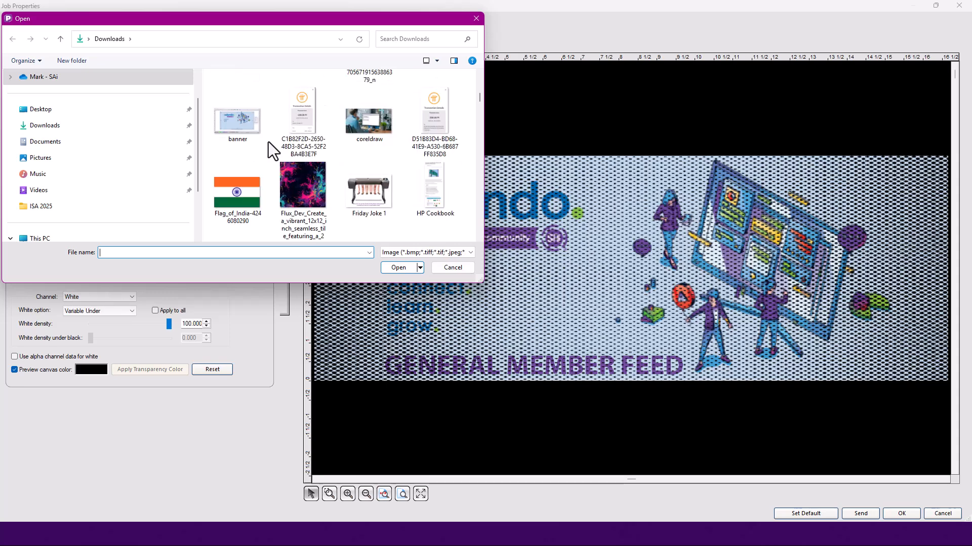
{"action": "double_click", "coordinate": [303, 183]}
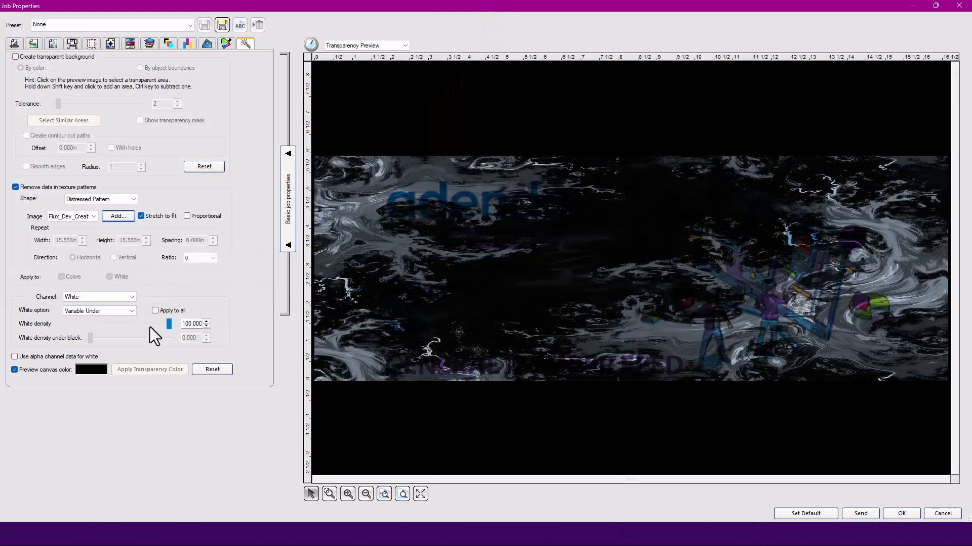
Set the white density to 75 for the White channel, leaving the white option at Variable Under
{"action": "left_click_drag", "start_coordinate": [170, 328], "coordinate": [170, 328]}
{"action": "left_click", "coordinate": [132, 311]}
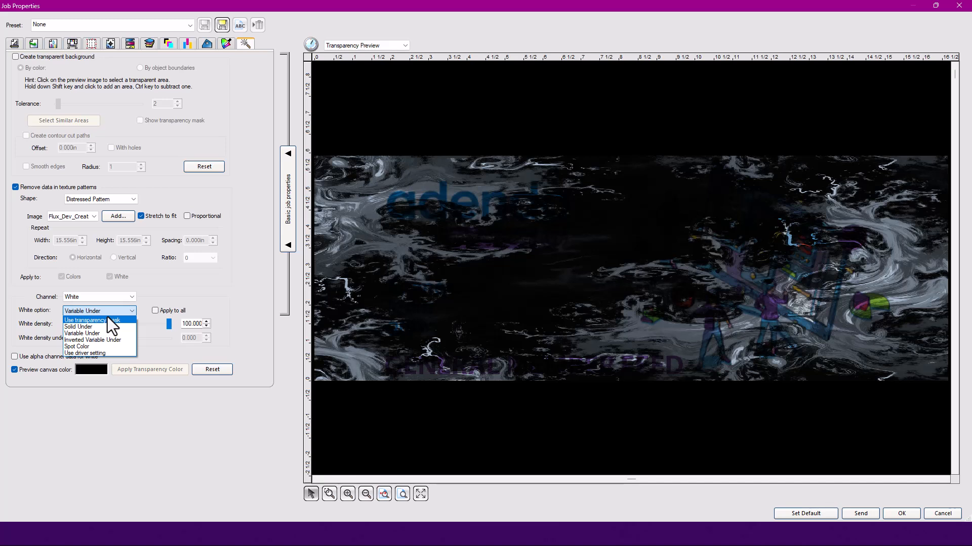
{"action": "left_click", "coordinate": [158, 310]}
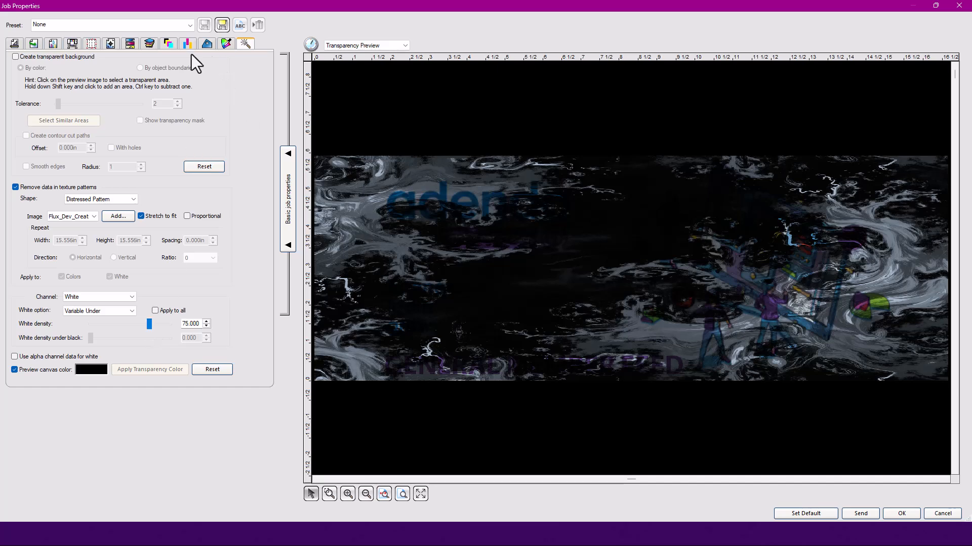
Preview the job's output channels with only the White channel shown
{"action": "left_click", "coordinate": [168, 43]}
{"action": "left_click", "coordinate": [23, 63]}
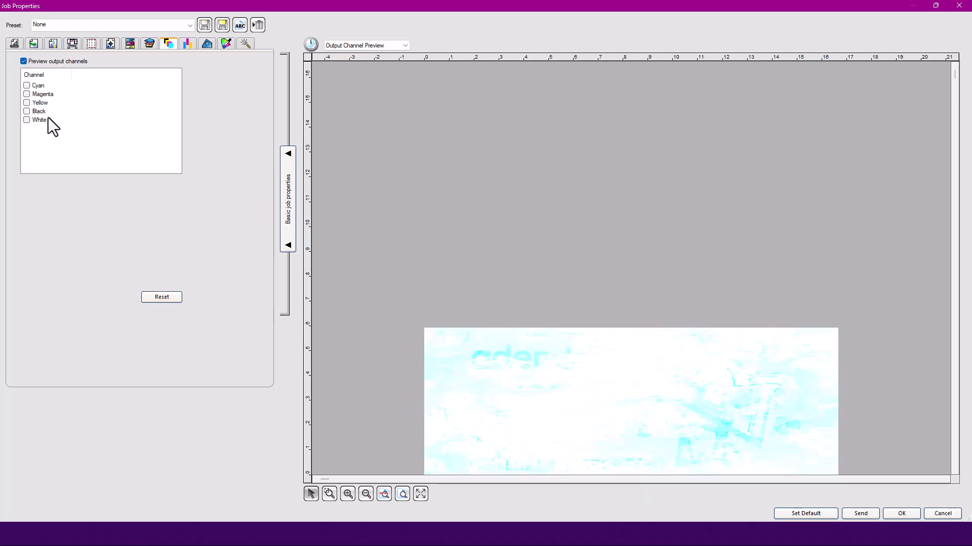
{"action": "left_click", "coordinate": [26, 120]}
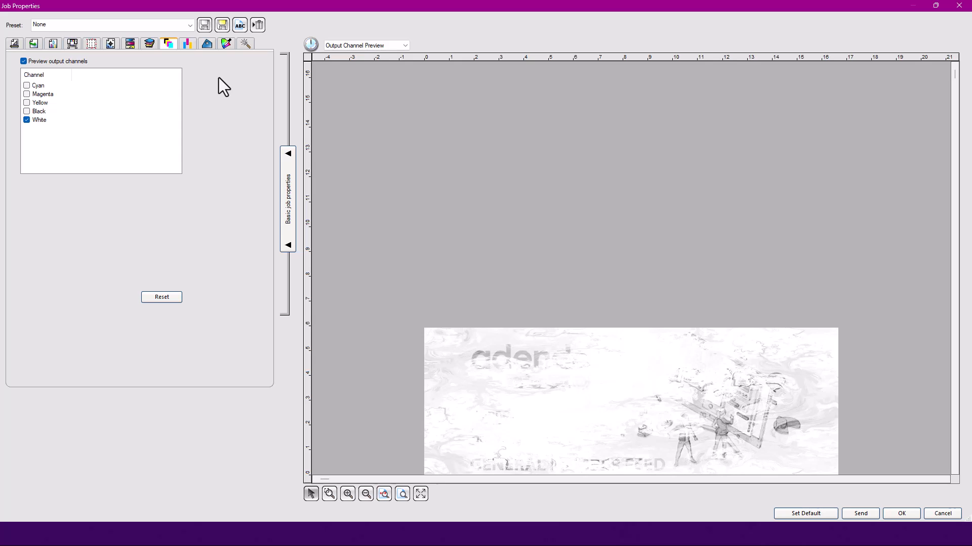
Return to the texture pattern settings and choose Pattern 1.png as the distressed pattern image
{"action": "left_click", "coordinate": [245, 43]}
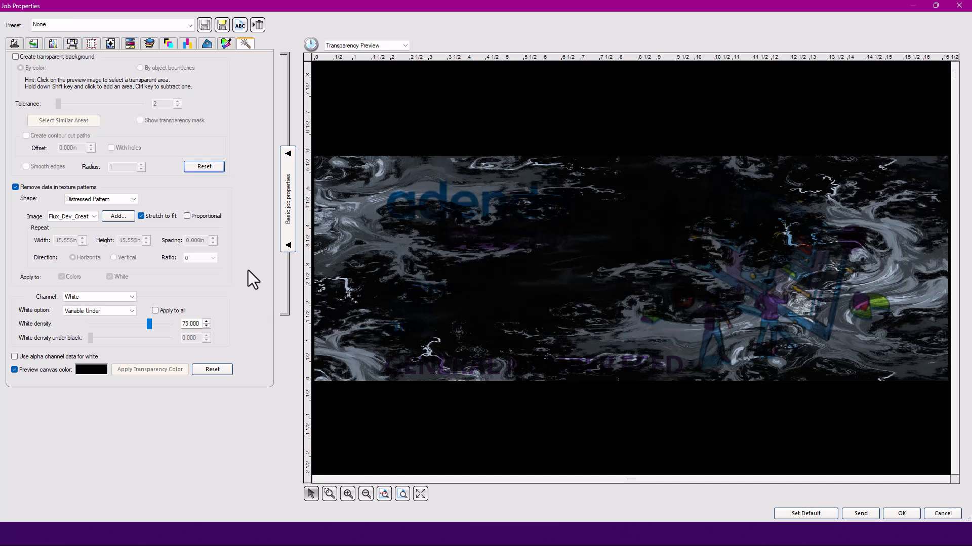
{"action": "left_click", "coordinate": [94, 217]}
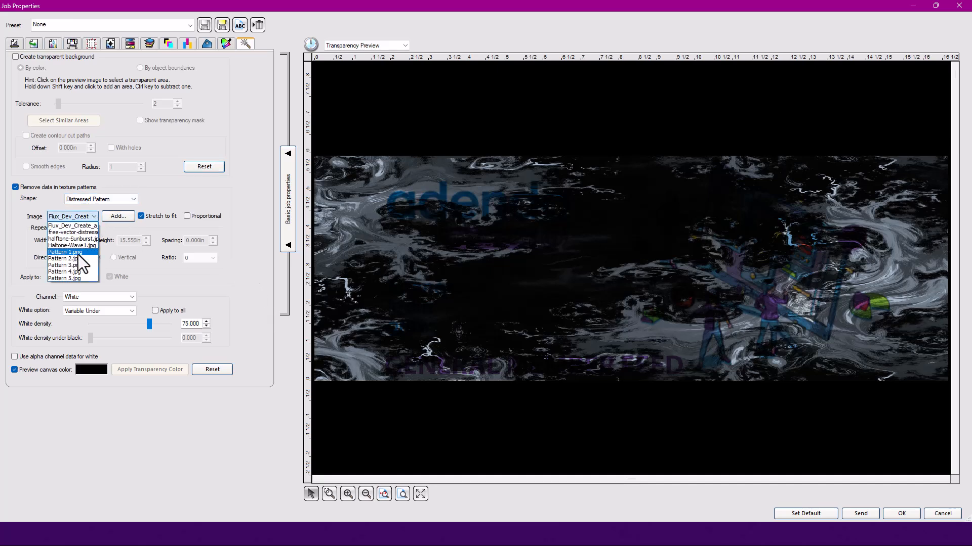
{"action": "left_click", "coordinate": [78, 255]}
{"action": "left_click", "coordinate": [71, 214]}
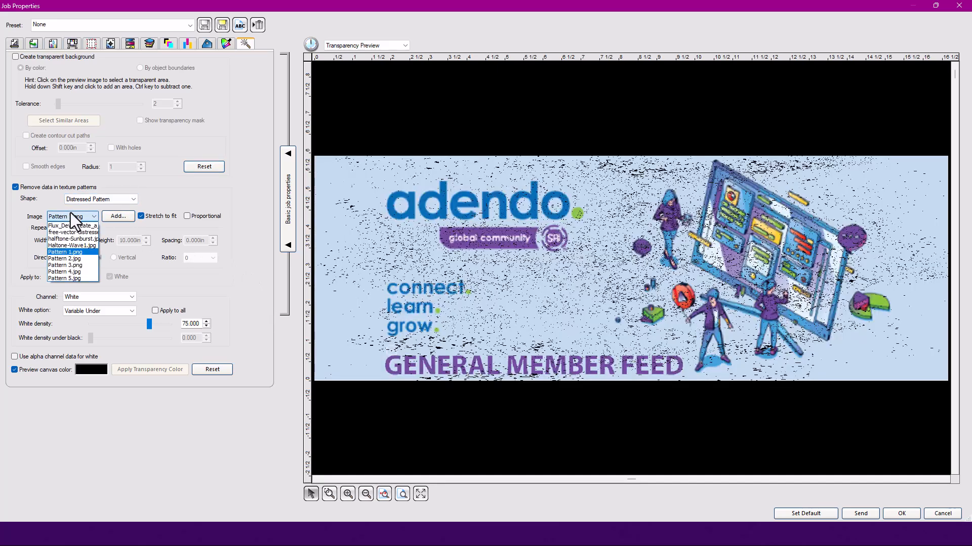
{"action": "left_click", "coordinate": [123, 217]}
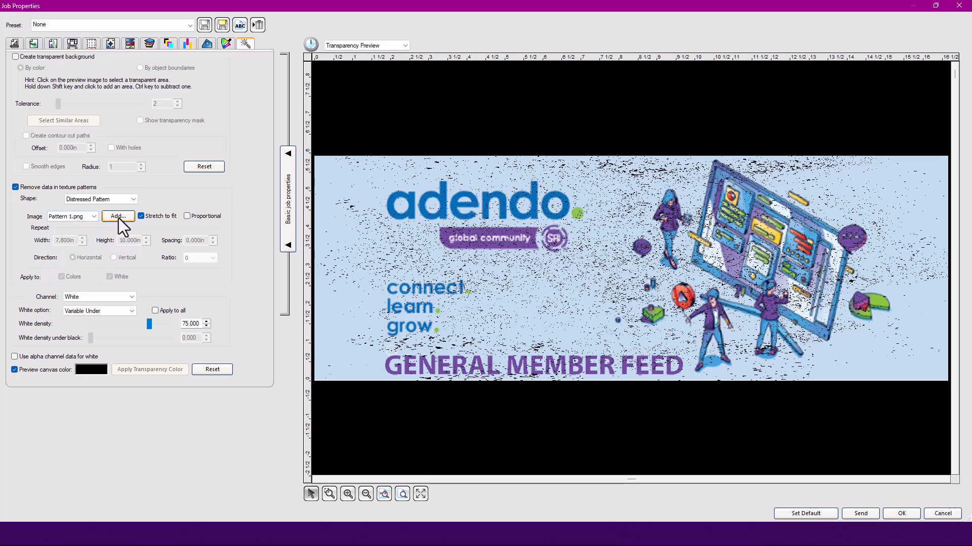
Add the image002 SAi logo from the Downloads folder as the distressed pattern
{"action": "left_click", "coordinate": [118, 216]}
{"action": "scroll", "coordinate": [420, 122], "scroll_direction": "down", "scroll_amount": 3}
{"action": "scroll", "coordinate": [423, 126], "scroll_direction": "down", "scroll_amount": 5}
{"action": "scroll", "coordinate": [378, 167], "scroll_direction": "down", "scroll_amount": 6}
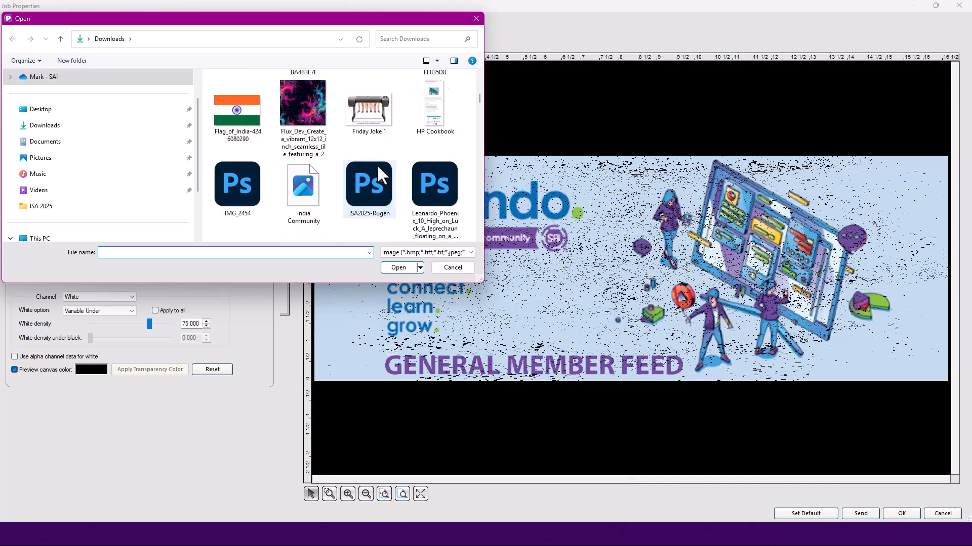
{"action": "scroll", "coordinate": [377, 166], "scroll_direction": "up", "scroll_amount": 2}
{"action": "scroll", "coordinate": [377, 167], "scroll_direction": "down", "scroll_amount": 2}
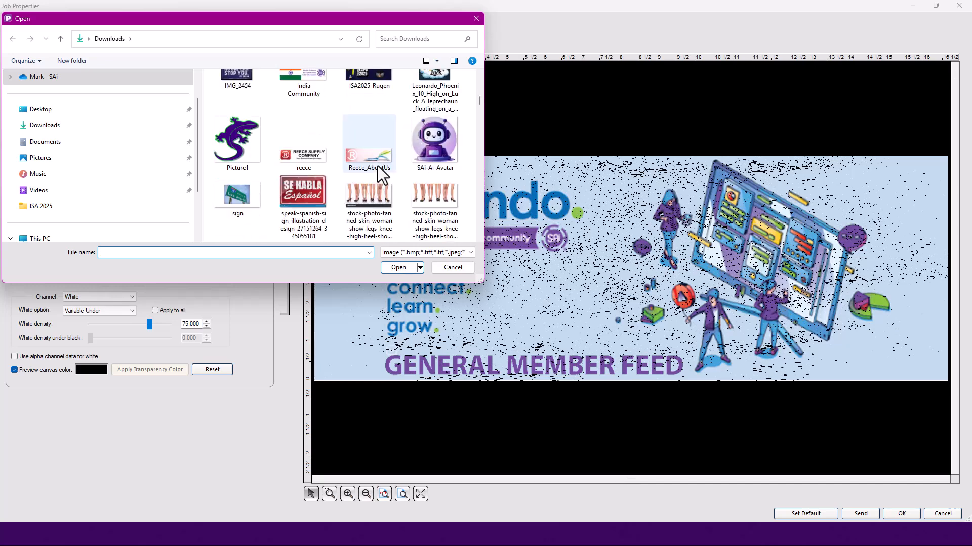
{"action": "scroll", "coordinate": [316, 153], "scroll_direction": "down", "scroll_amount": 5}
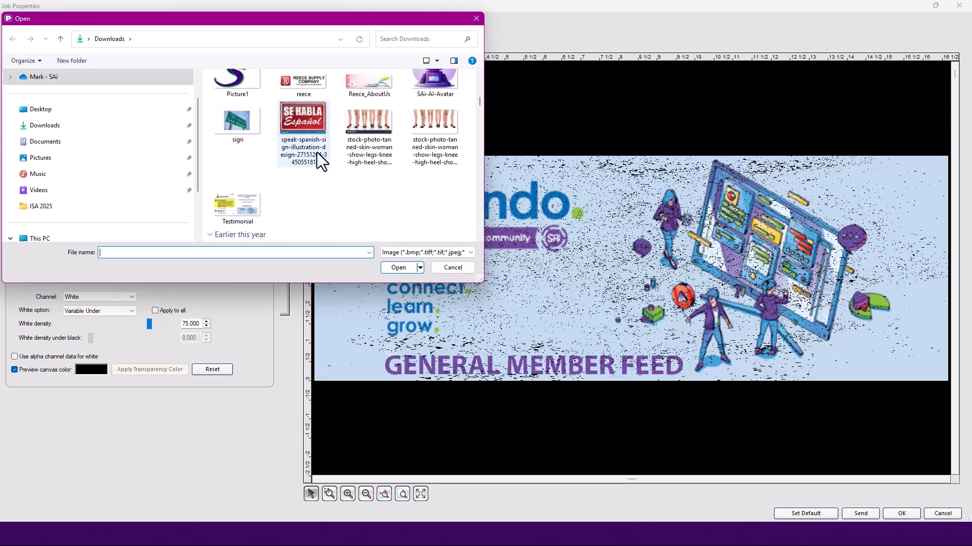
{"action": "scroll", "coordinate": [344, 173], "scroll_direction": "down", "scroll_amount": 3}
{"action": "scroll", "coordinate": [346, 175], "scroll_direction": "up", "scroll_amount": 1}
{"action": "scroll", "coordinate": [322, 174], "scroll_direction": "down", "scroll_amount": 1}
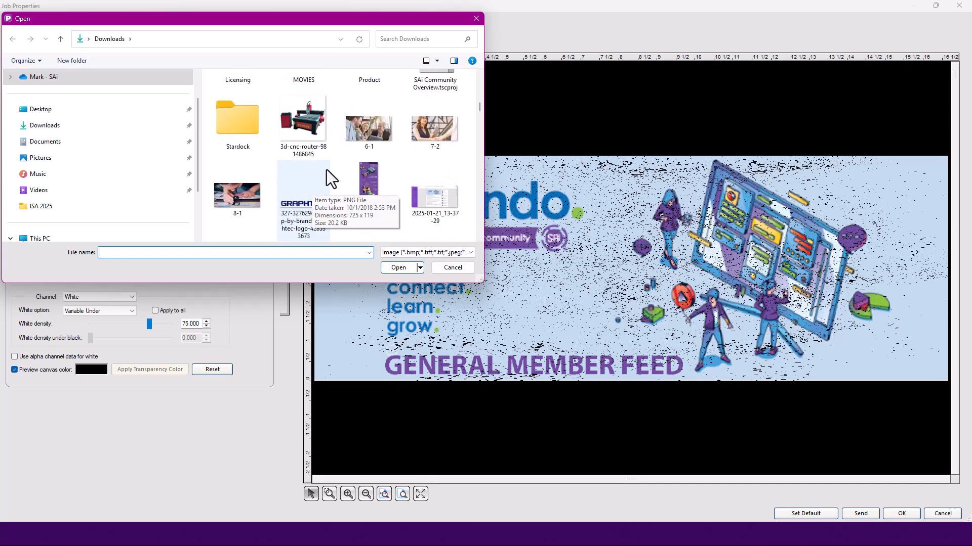
{"action": "scroll", "coordinate": [374, 178], "scroll_direction": "down", "scroll_amount": 1}
{"action": "scroll", "coordinate": [353, 169], "scroll_direction": "down", "scroll_amount": 1}
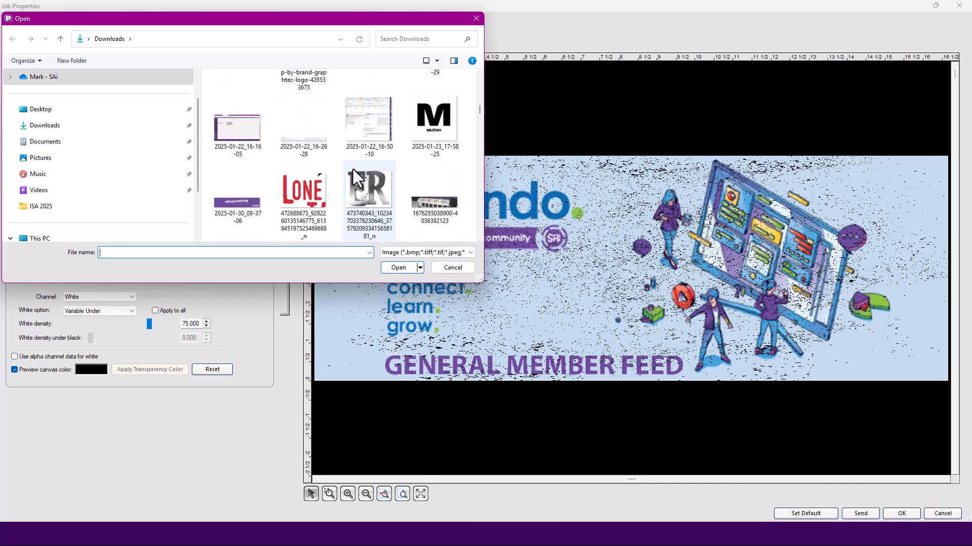
{"action": "scroll", "coordinate": [353, 171], "scroll_direction": "down", "scroll_amount": 1}
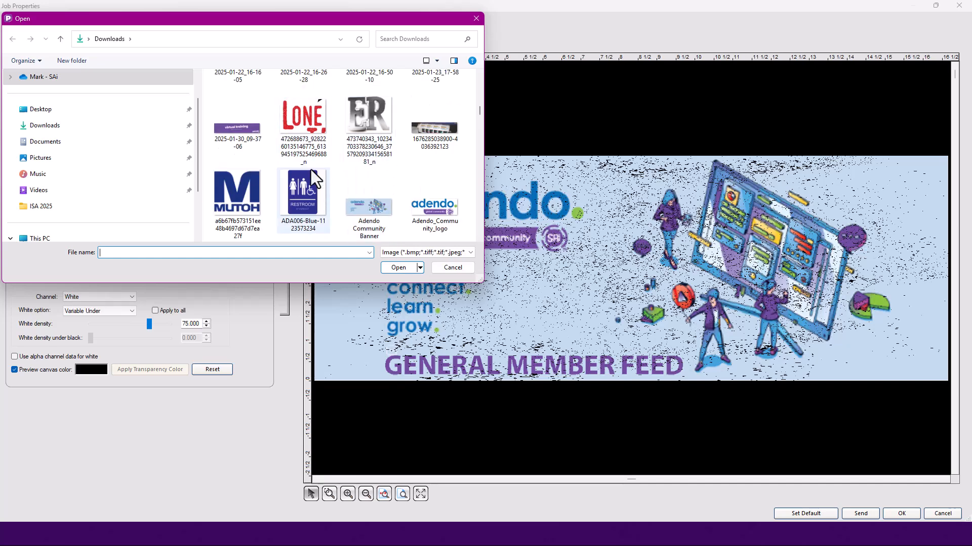
{"action": "scroll", "coordinate": [310, 170], "scroll_direction": "down", "scroll_amount": 1}
{"action": "scroll", "coordinate": [308, 170], "scroll_direction": "down", "scroll_amount": 1}
{"action": "scroll", "coordinate": [312, 161], "scroll_direction": "down", "scroll_amount": 1}
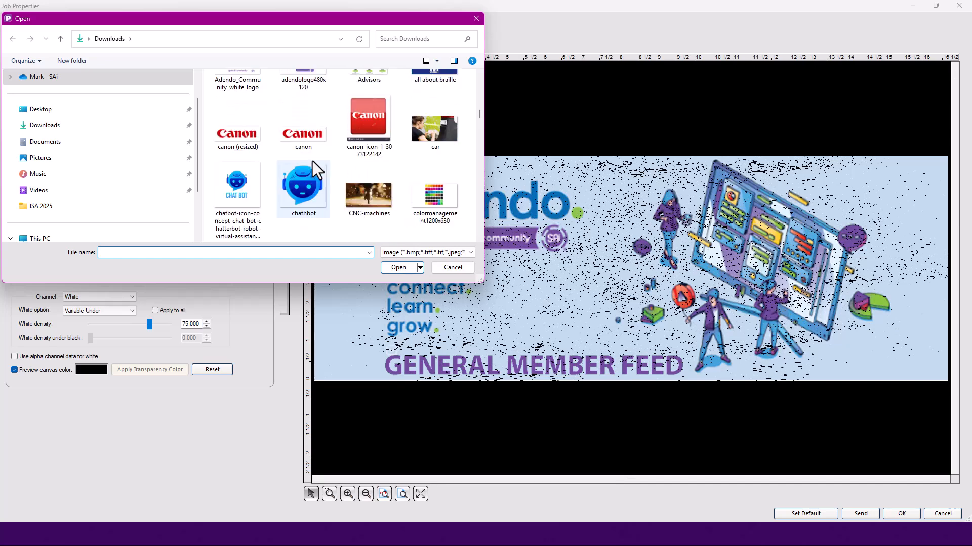
{"action": "scroll", "coordinate": [313, 160], "scroll_direction": "down", "scroll_amount": 1}
{"action": "scroll", "coordinate": [312, 161], "scroll_direction": "down", "scroll_amount": 3}
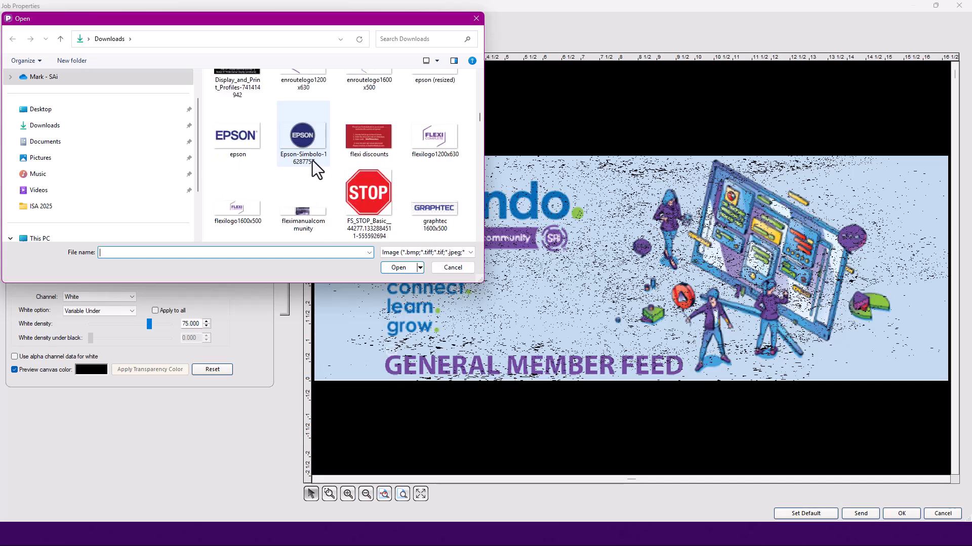
{"action": "scroll", "coordinate": [312, 161], "scroll_direction": "down", "scroll_amount": 1}
{"action": "scroll", "coordinate": [312, 161], "scroll_direction": "down", "scroll_amount": 2}
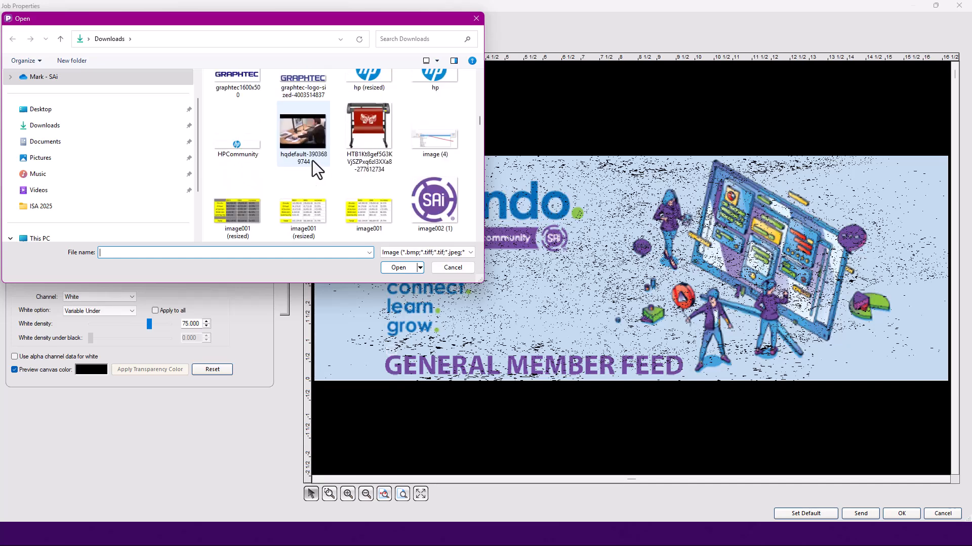
{"action": "scroll", "coordinate": [312, 161], "scroll_direction": "down", "scroll_amount": 1}
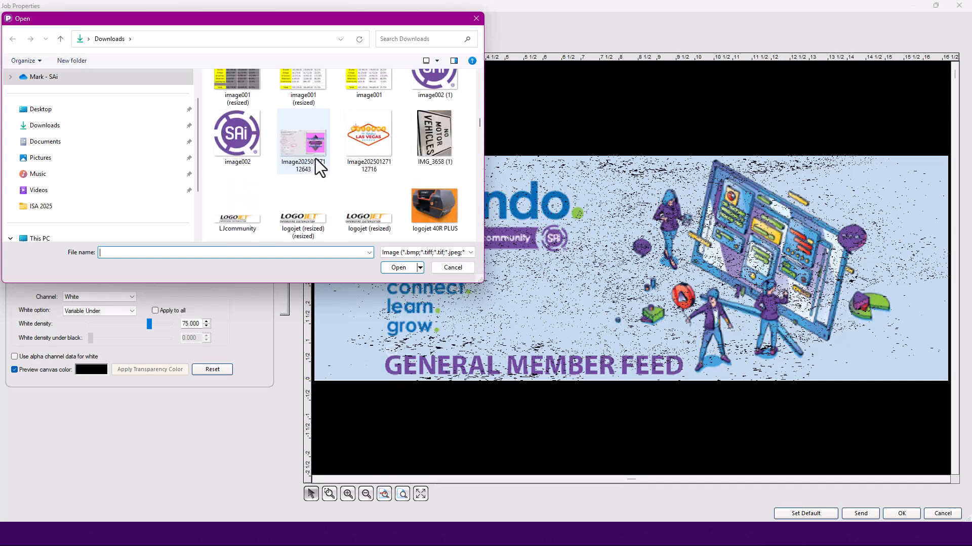
{"action": "double_click", "coordinate": [233, 131]}
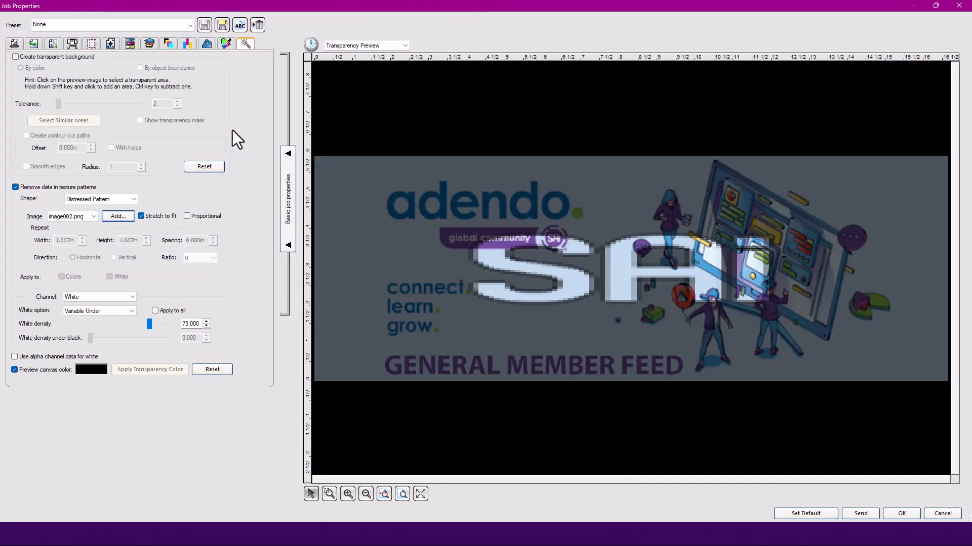
Turn off Stretch to fit and turn on Proportional for the logo pattern, check its White channel output preview, and return to the texture settings
{"action": "left_click", "coordinate": [142, 216]}
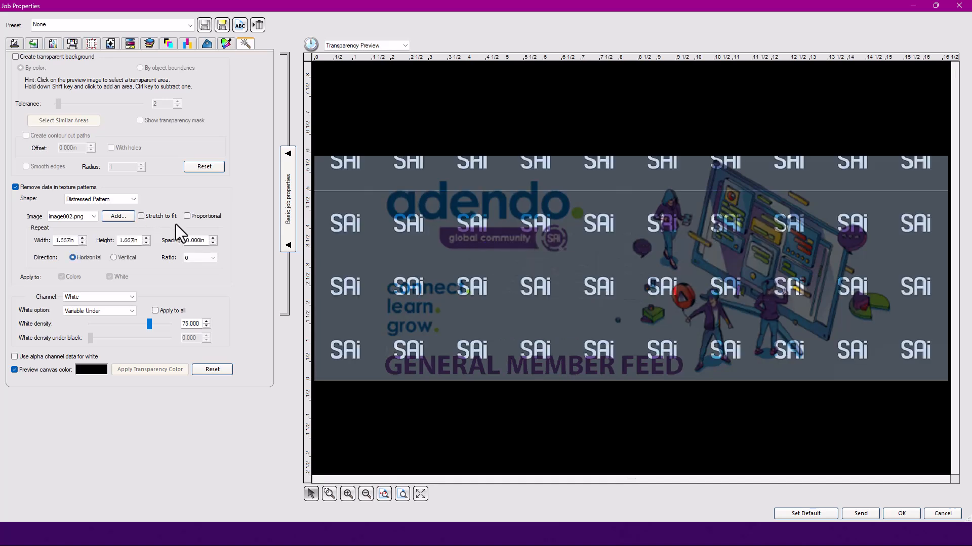
{"action": "left_click", "coordinate": [187, 216]}
{"action": "left_click", "coordinate": [170, 44]}
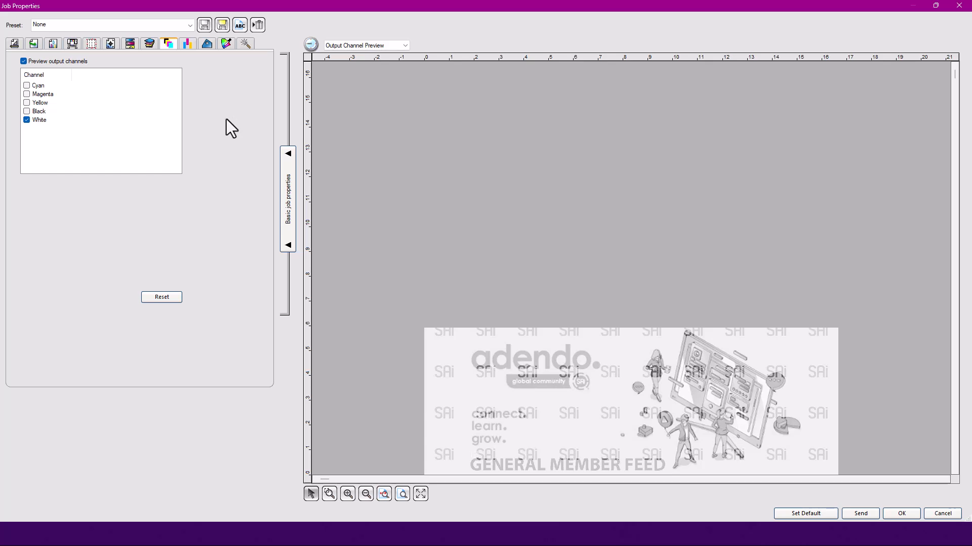
{"action": "left_click", "coordinate": [246, 44]}
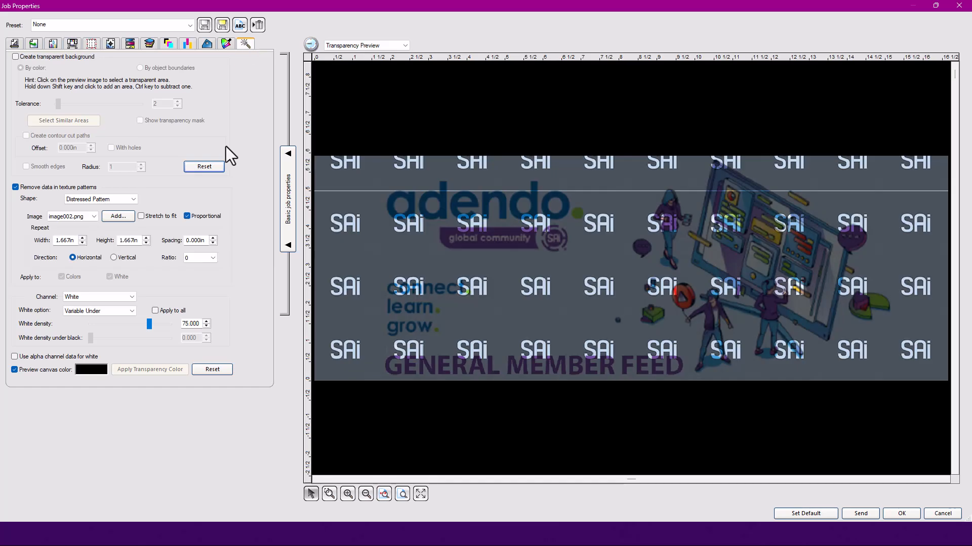